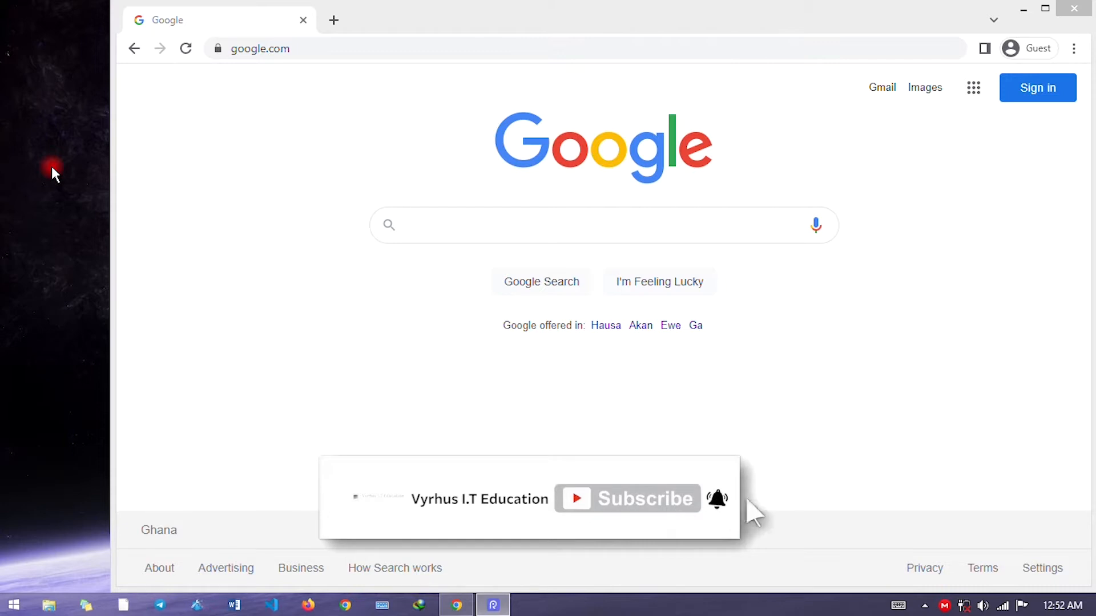
- Open Windows Firewall from the Control Panel, with the items viewed as large icons
right_click(16, 610)
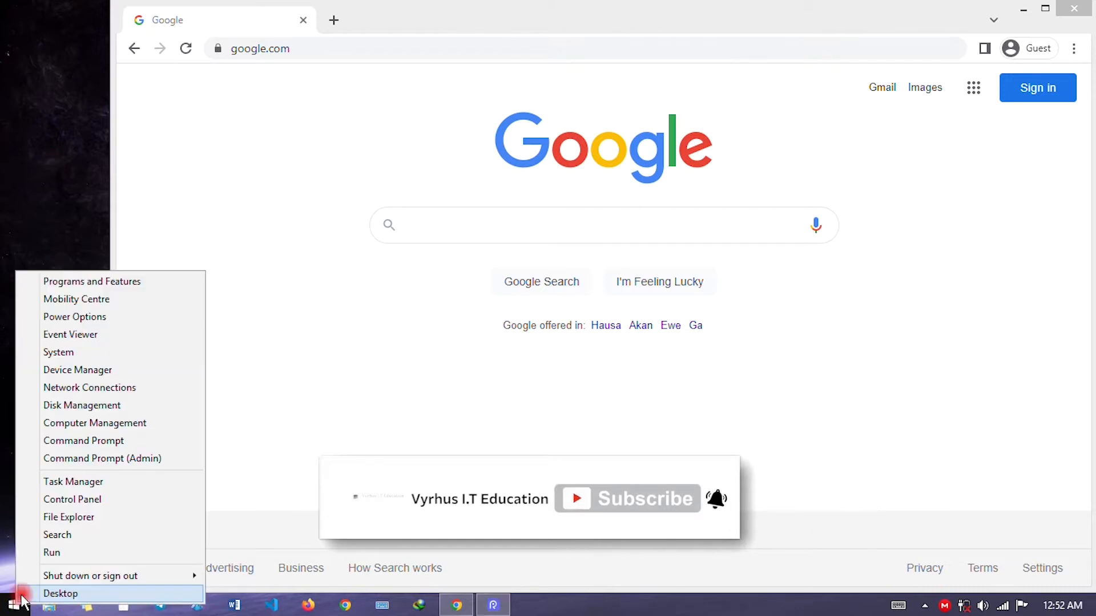
left_click(71, 500)
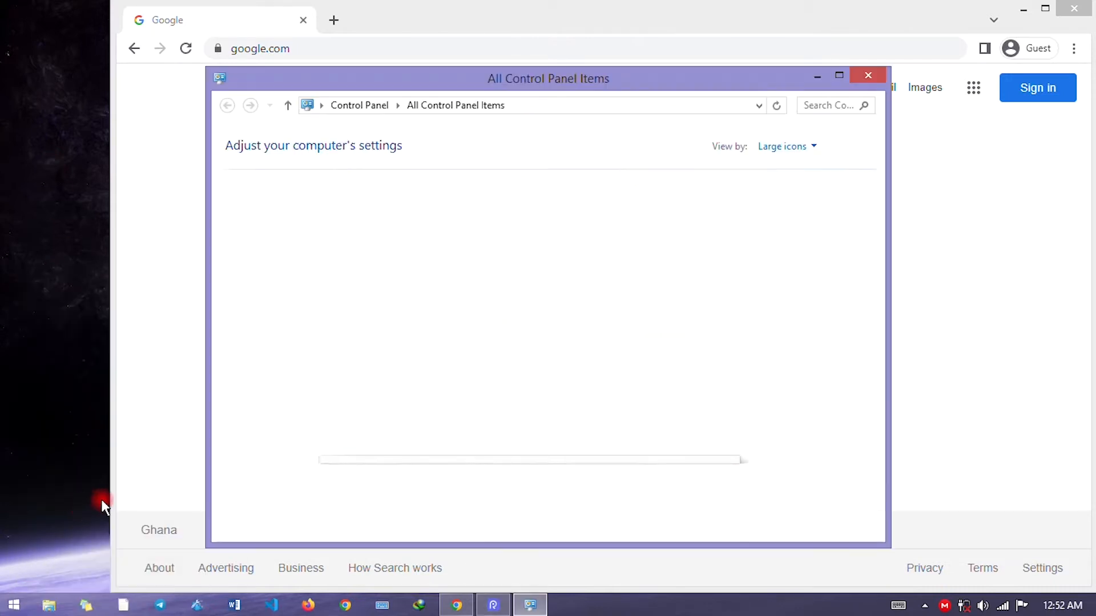
left_click(789, 146)
left_click(783, 185)
left_click(878, 206)
left_click_drag(877, 208, 888, 421)
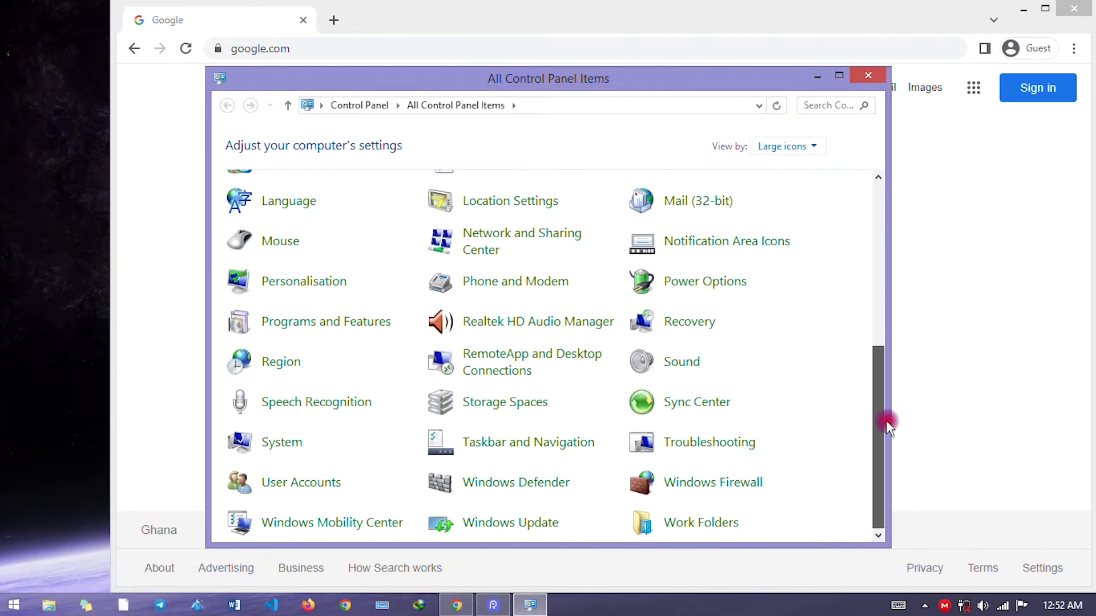
left_click(713, 482)
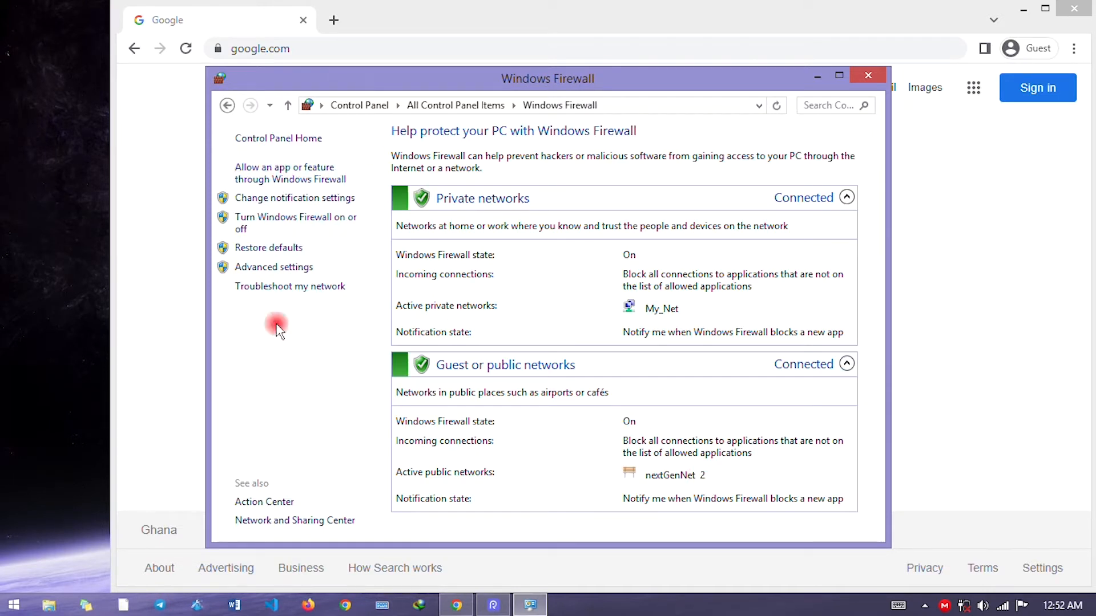
- Open the firewall's advanced settings and display the Outbound Rules
left_click(276, 268)
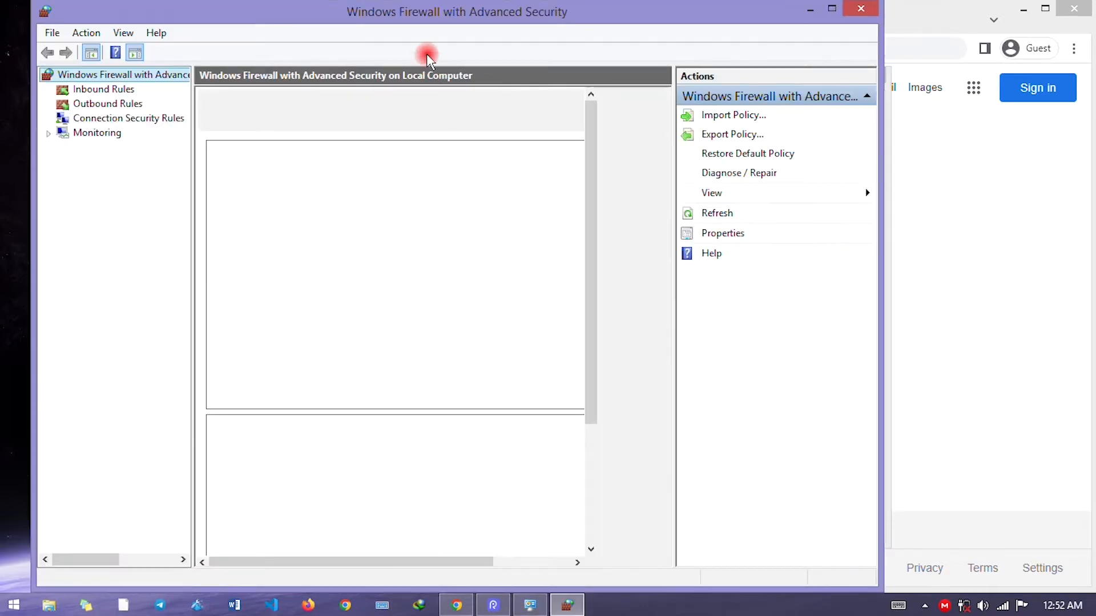
left_click_drag(424, 19, 465, 22)
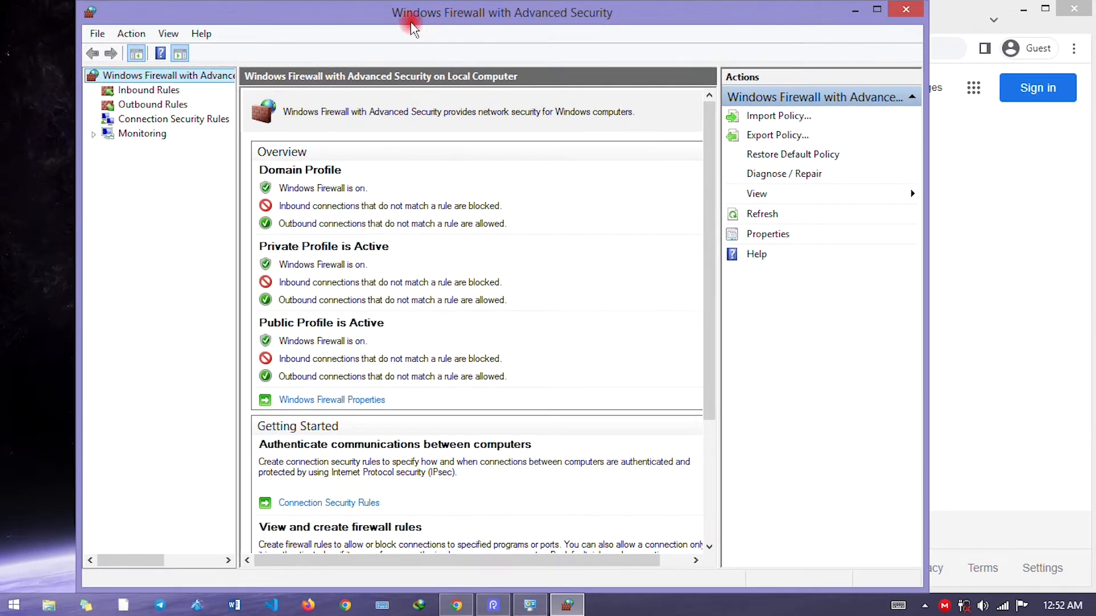
left_click(148, 105)
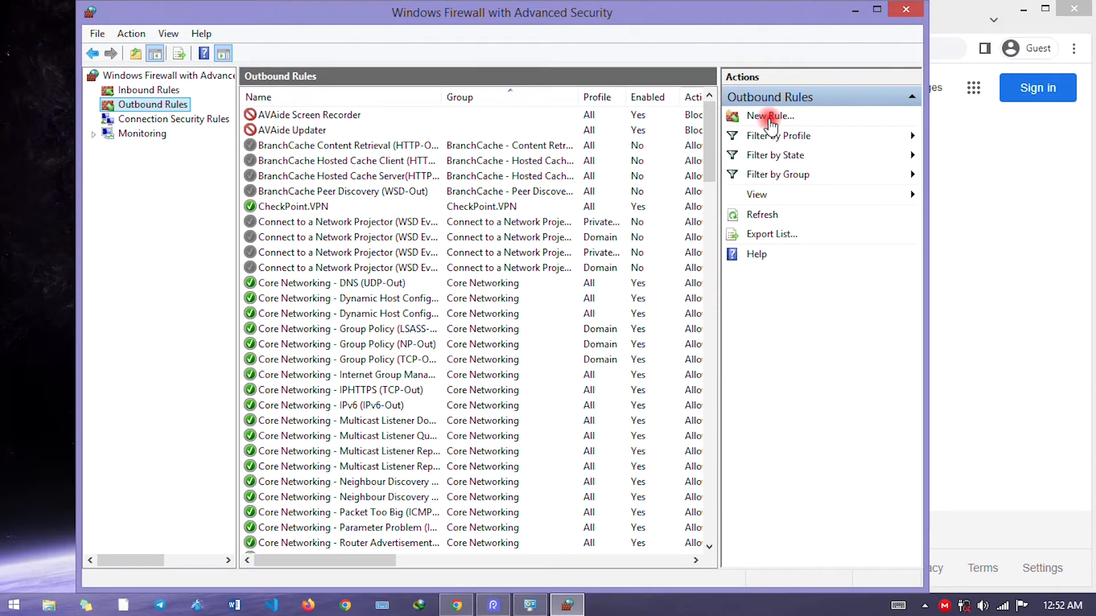
- Switch to Chrome and load facebook.com to test the browser's internet access
left_click(940, 26)
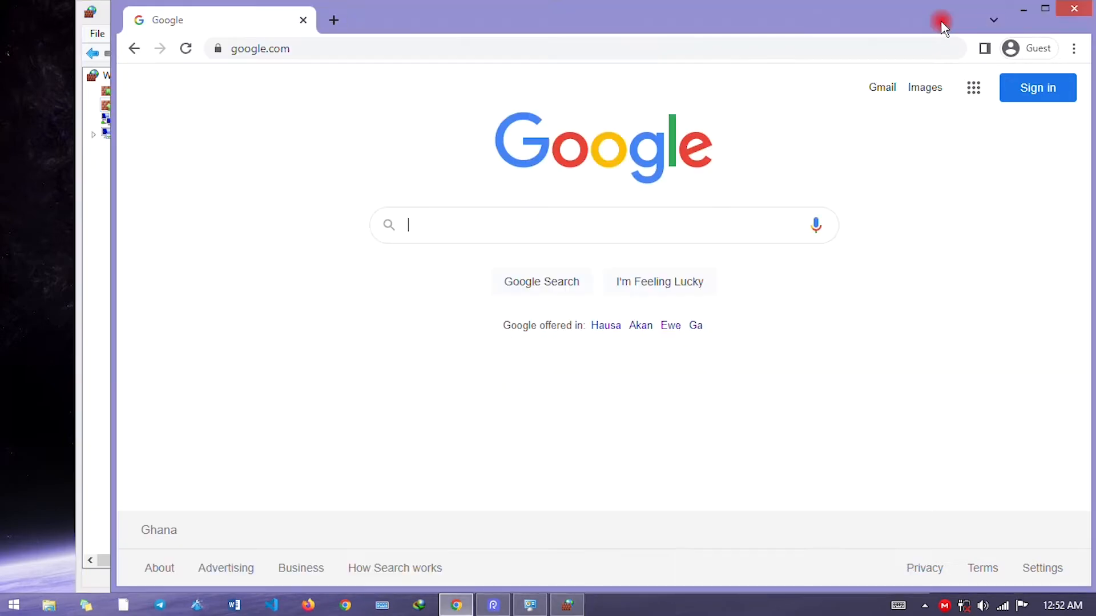
left_click(328, 48)
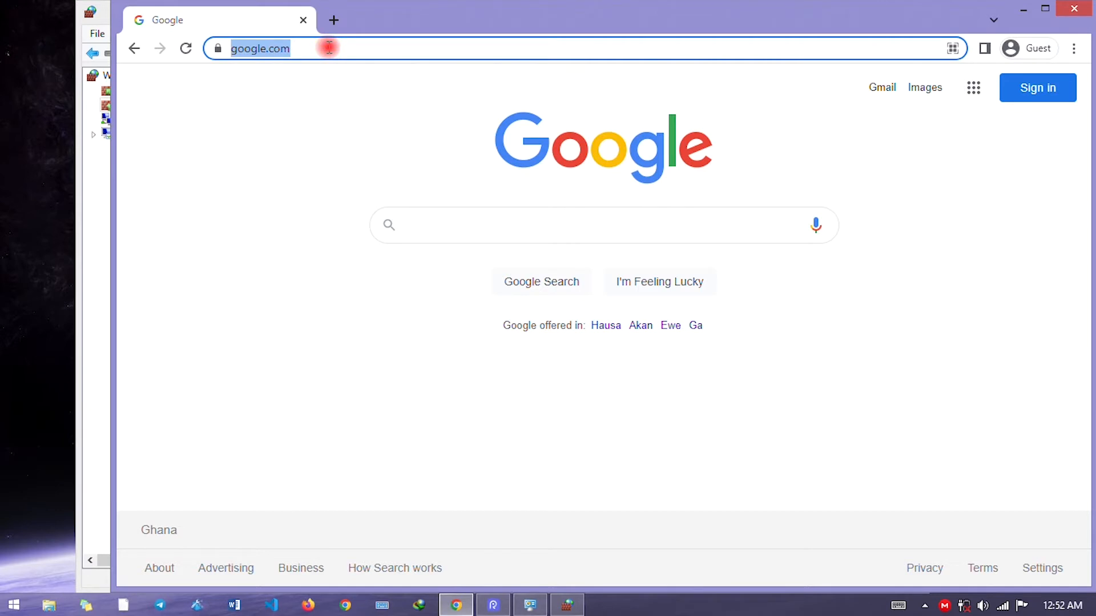
type("facebook")
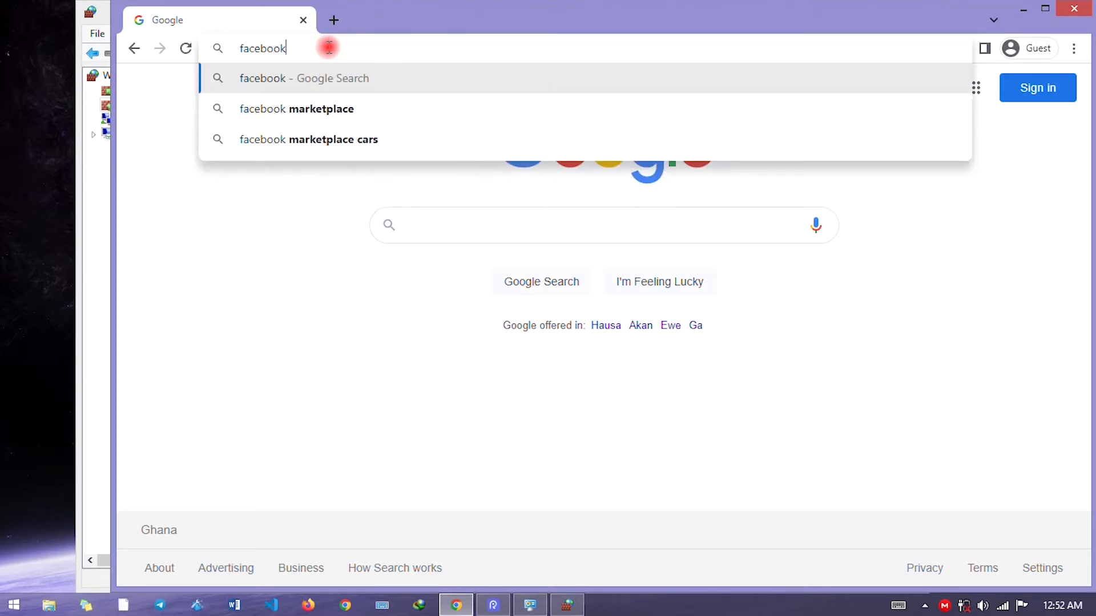
key("ctrl+Return")
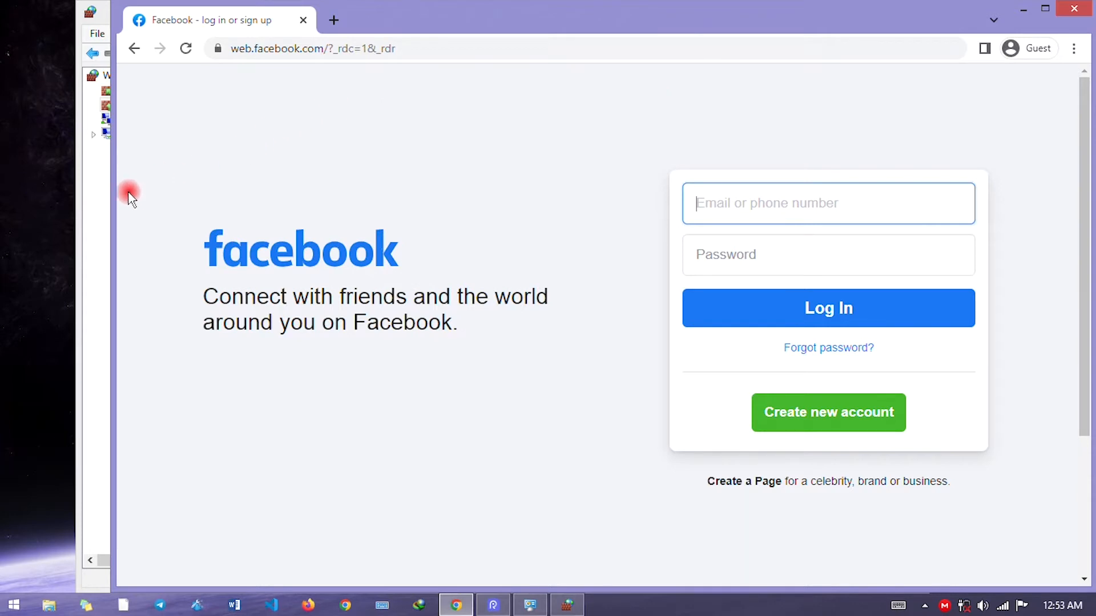
- Return to Windows Firewall with Advanced Security and start a new outbound rule of the Program type
left_click(87, 200)
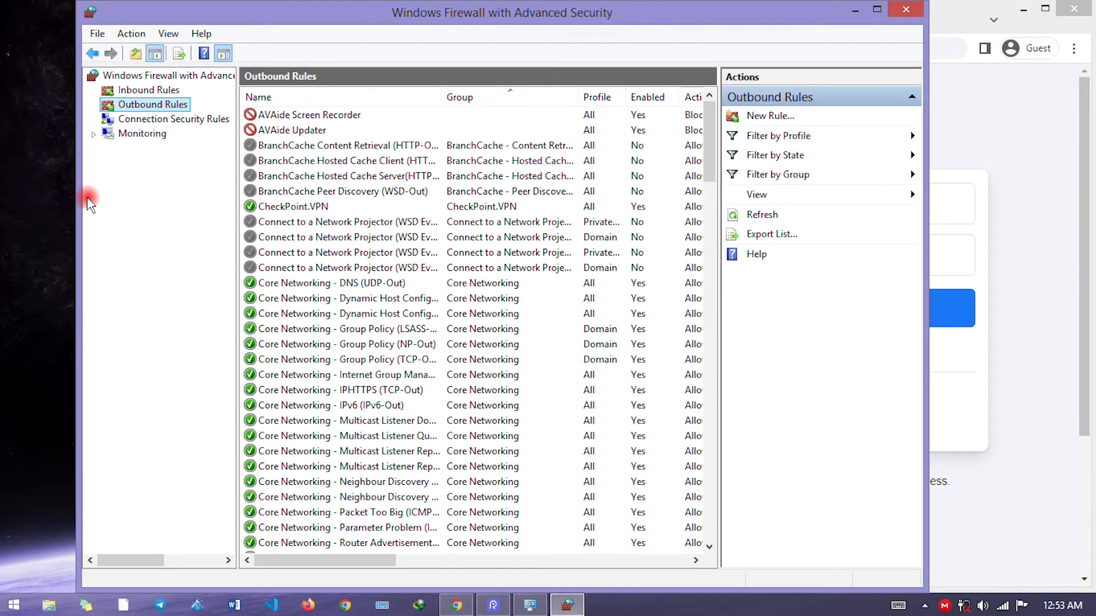
left_click(764, 121)
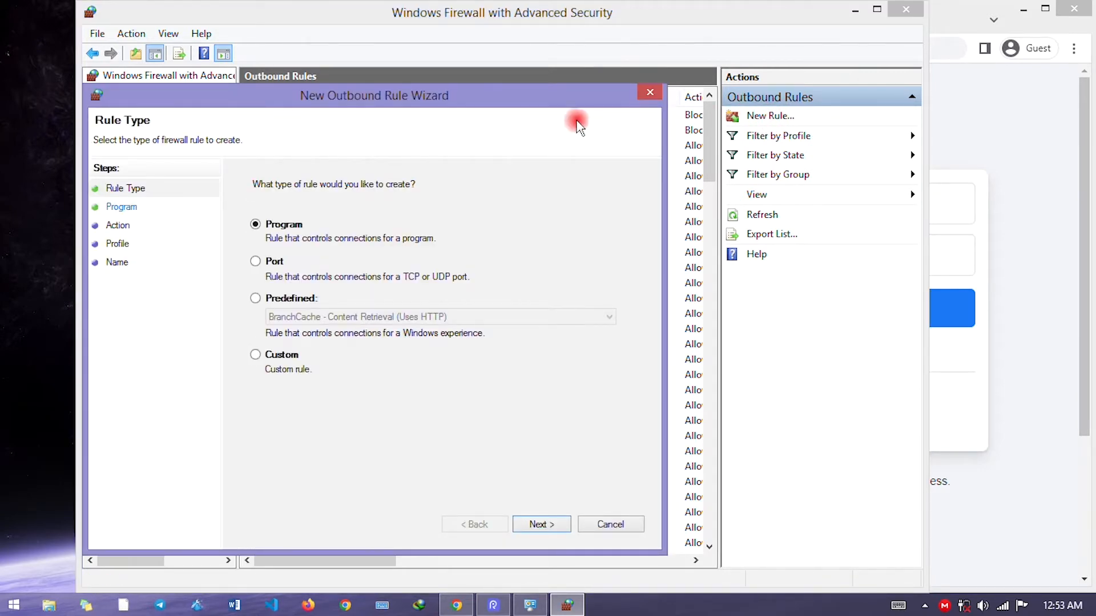
left_click_drag(502, 97, 611, 83)
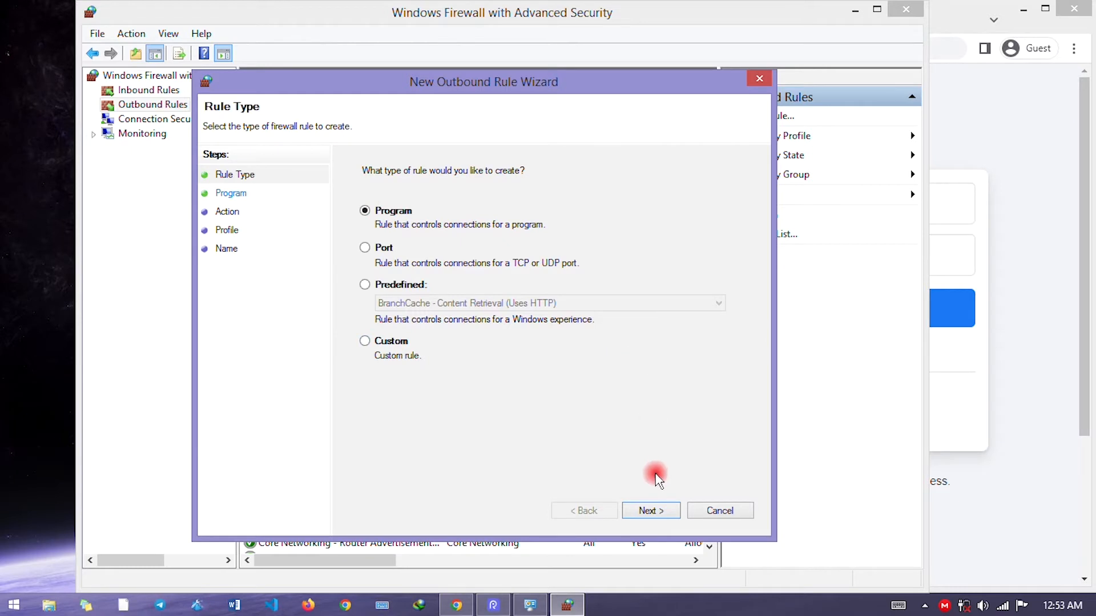
left_click(648, 509)
- Set the rule's program path to chrome.exe in Program Files\Google\Chrome\Application on the C: drive
left_click(386, 267)
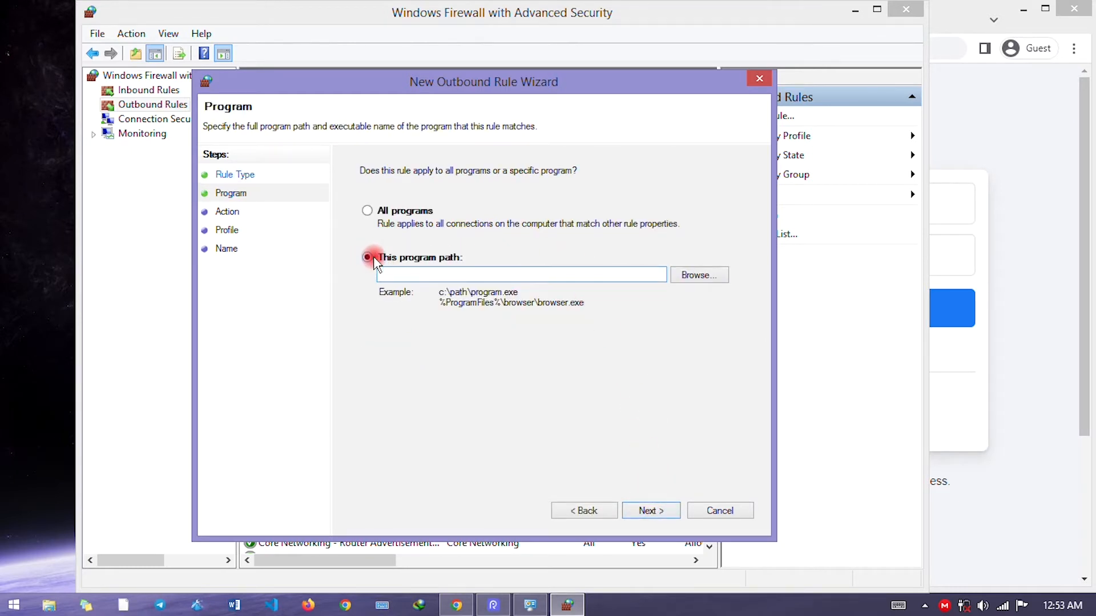
left_click(709, 278)
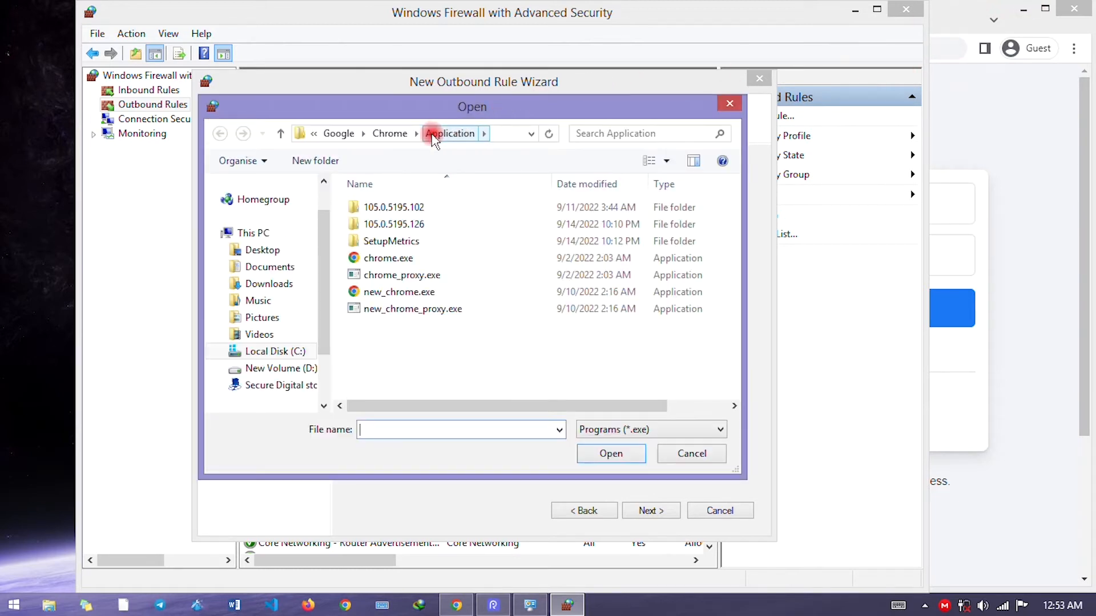
left_click(276, 352)
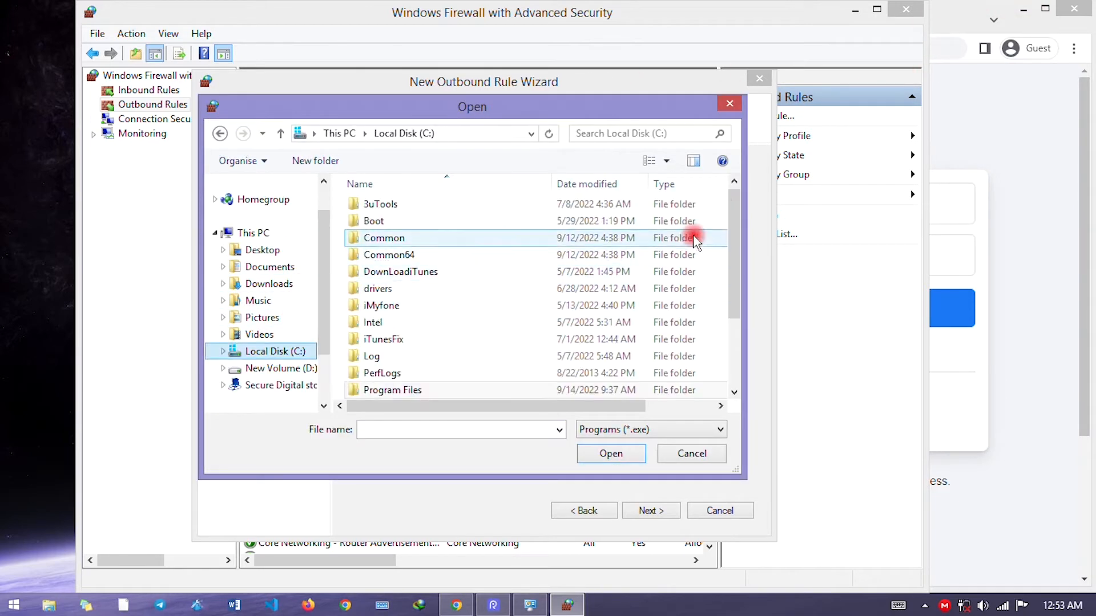
scroll(668, 251, "down", 1)
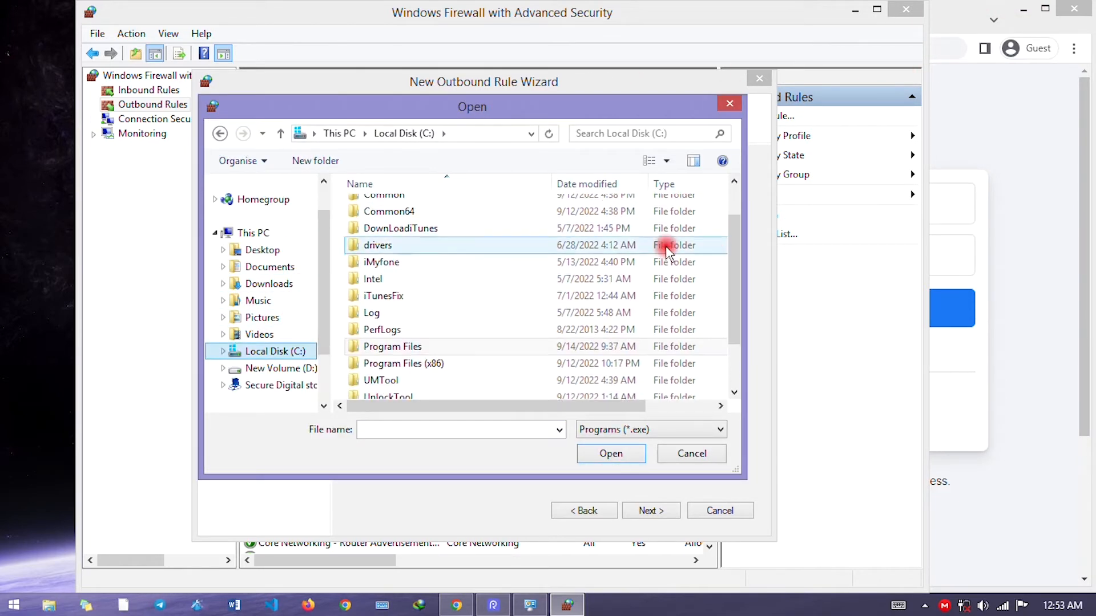
double_click(381, 347)
double_click(376, 291)
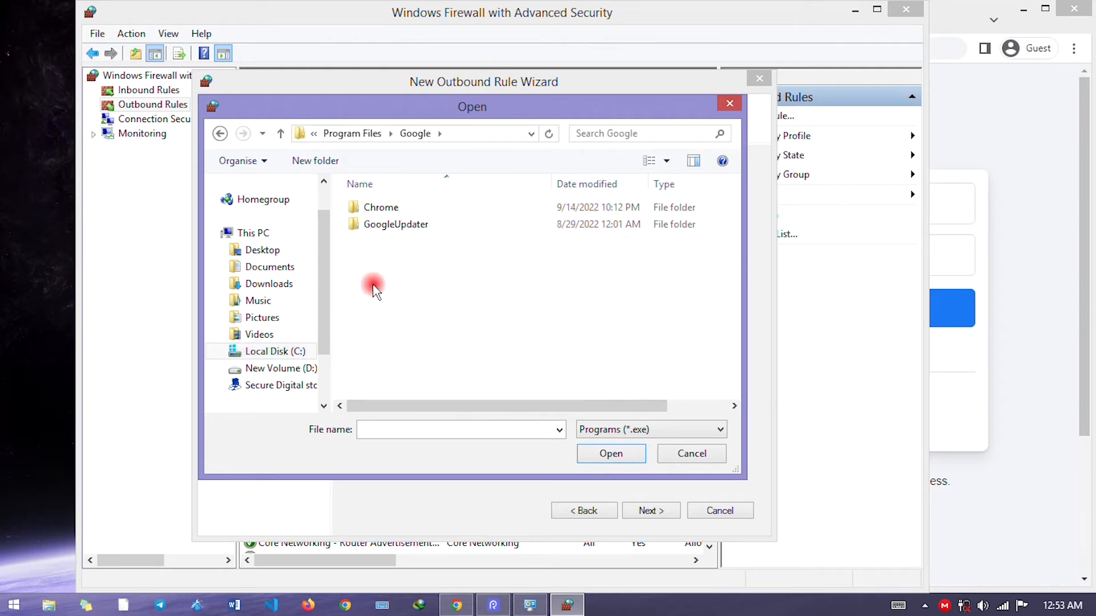
double_click(378, 209)
double_click(390, 209)
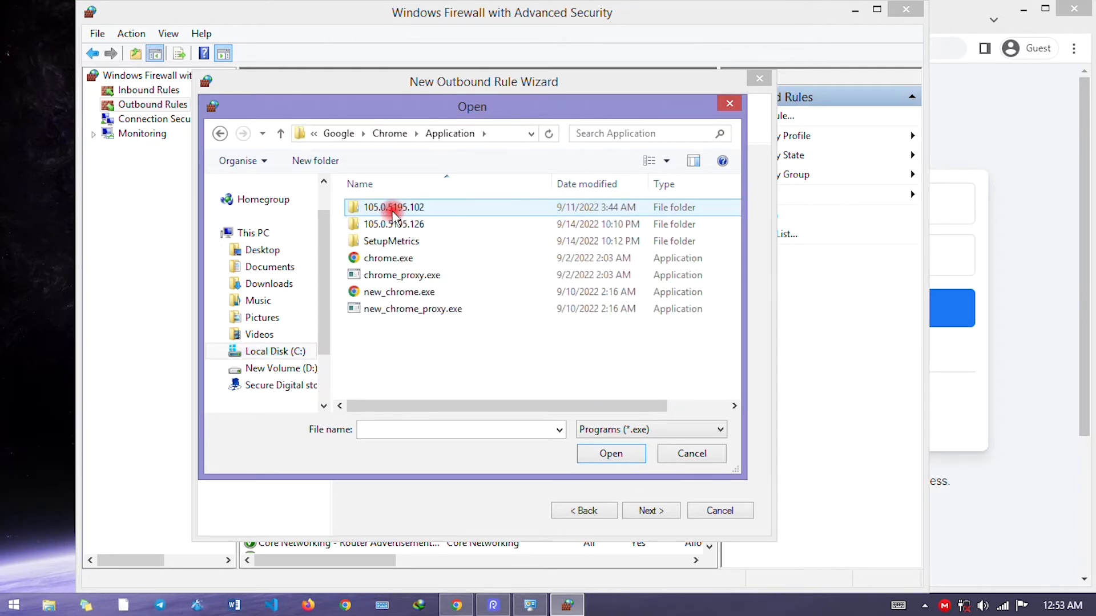
left_click(390, 260)
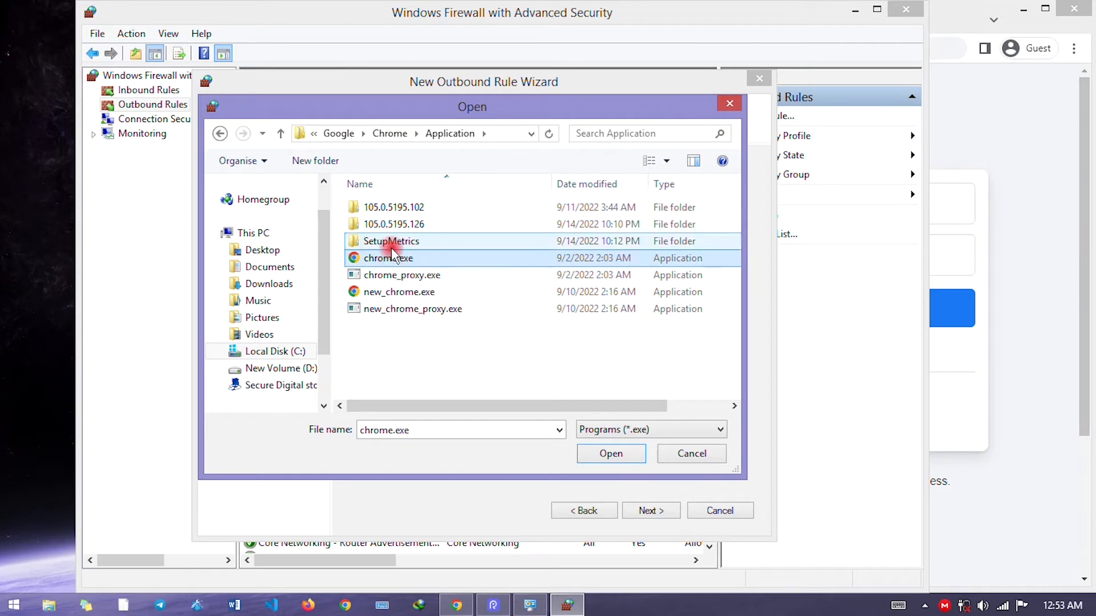
left_click(610, 454)
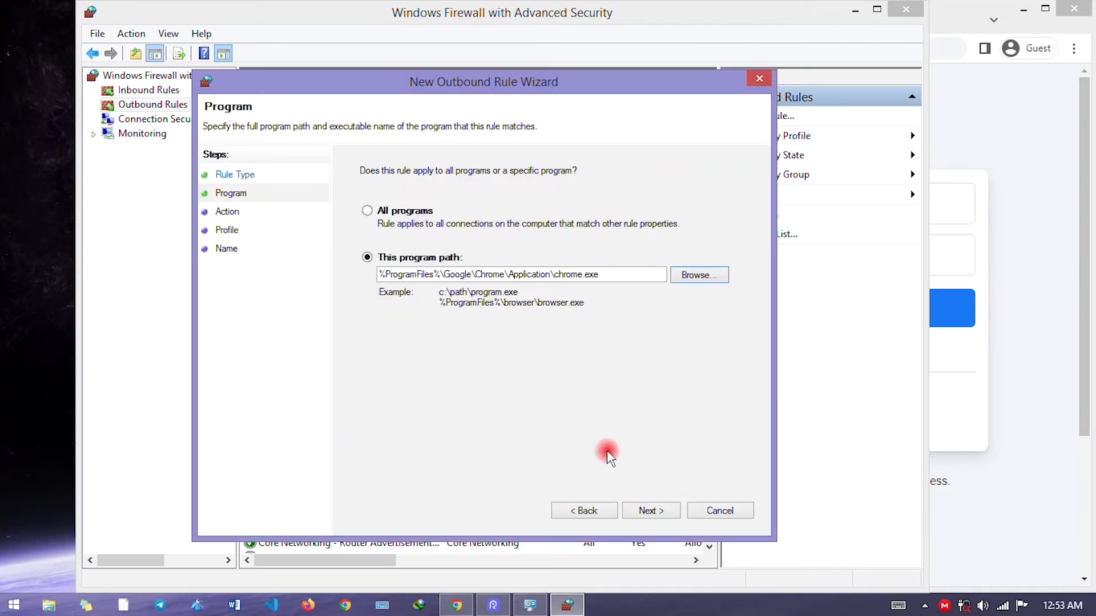
- Set the rule to block the connection and apply it to the Domain, Private and Public profiles
left_click(656, 510)
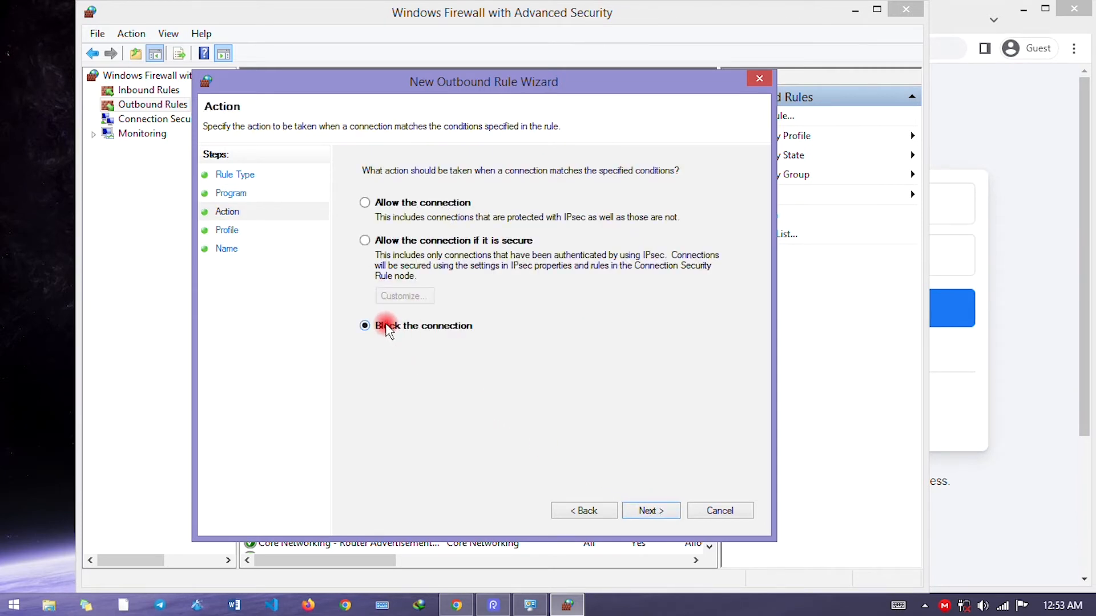
left_click(648, 511)
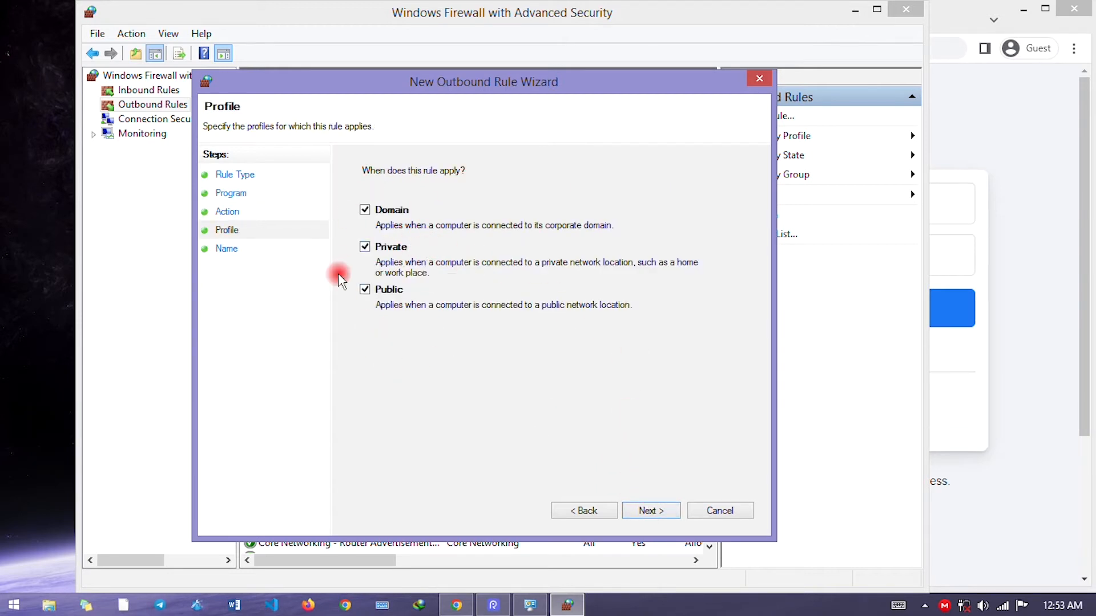
left_click(643, 510)
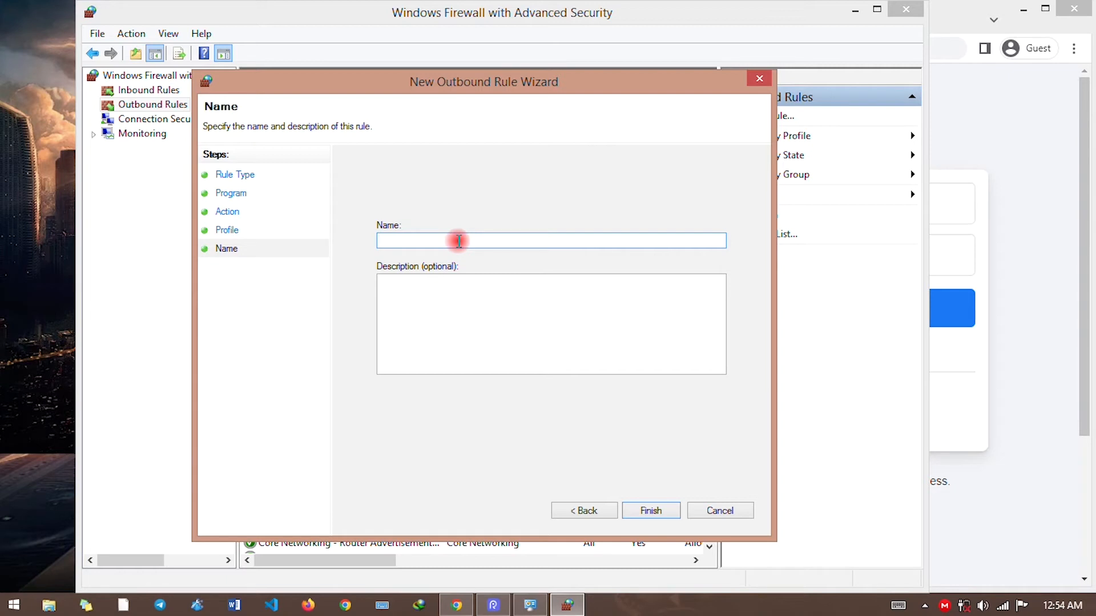
- Name the rule "Chrome", describe it as "Block this application" and finish creating it
type("Chrome")
key("Tab")
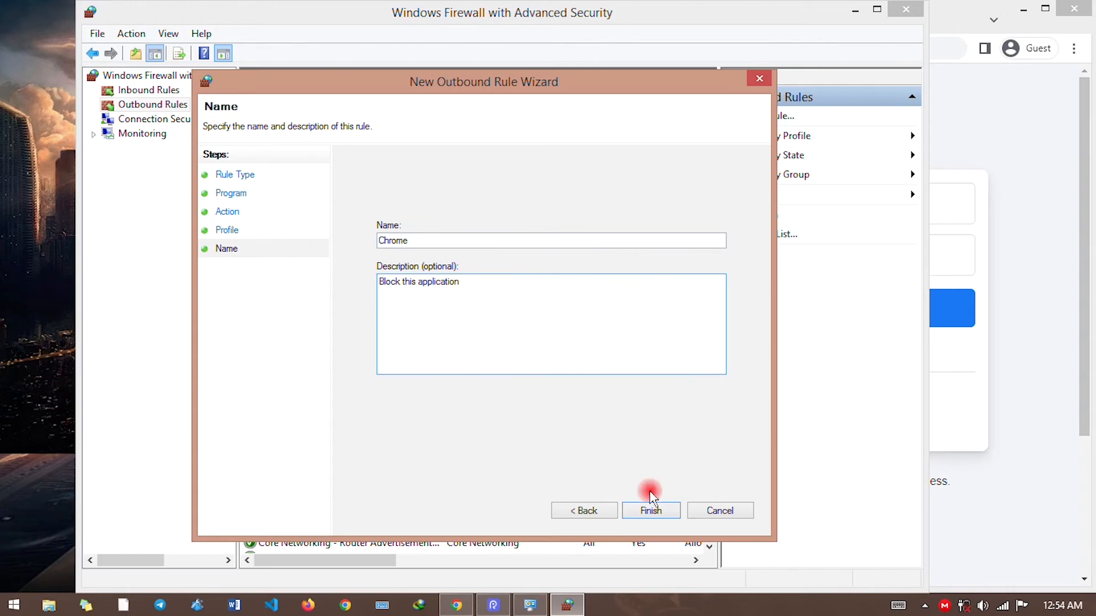
left_click(650, 516)
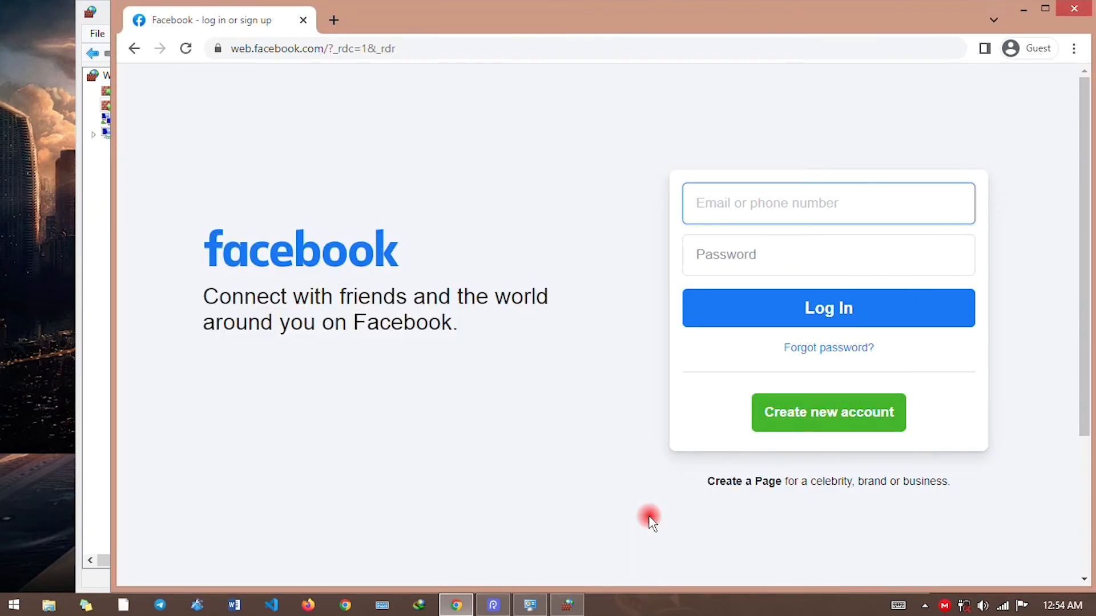
- Check the action of the new Chrome rule in the firewall's Outbound Rules list
left_click(91, 328)
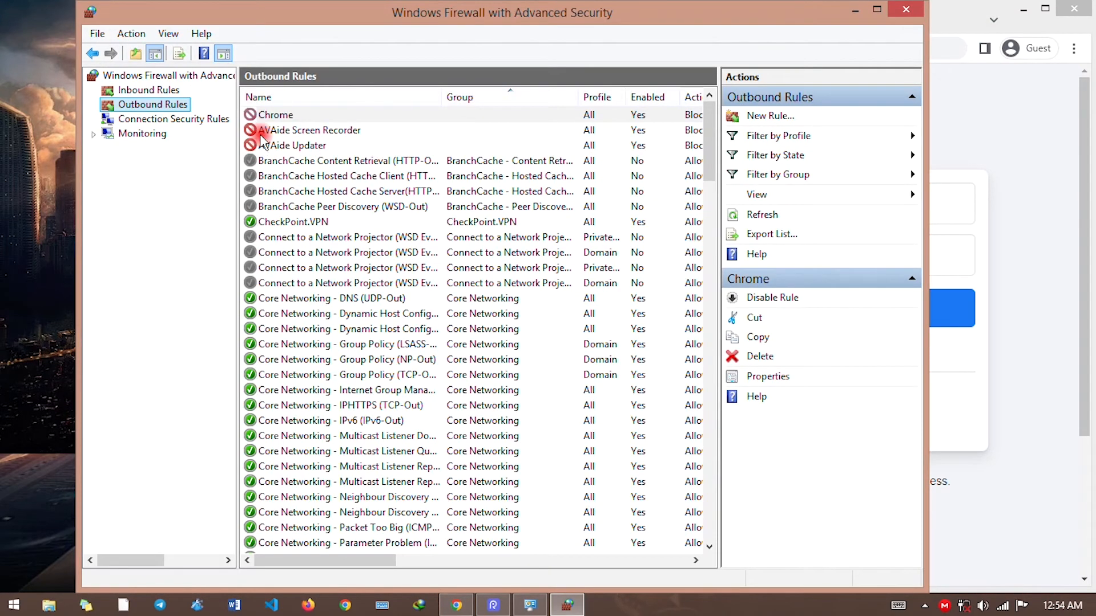
left_click(277, 115)
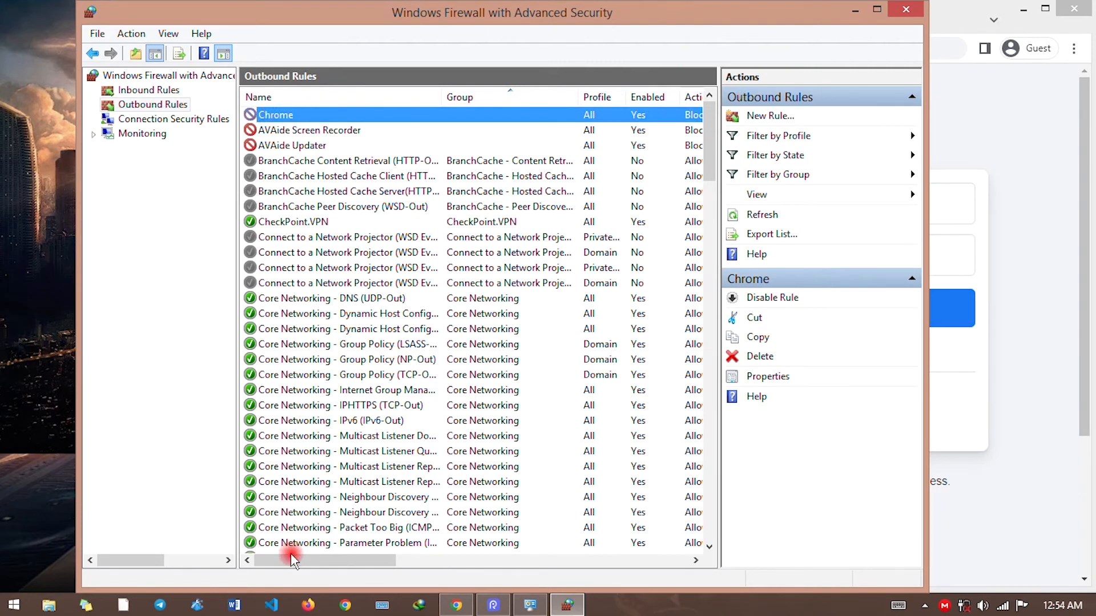
left_click_drag(285, 558, 317, 562)
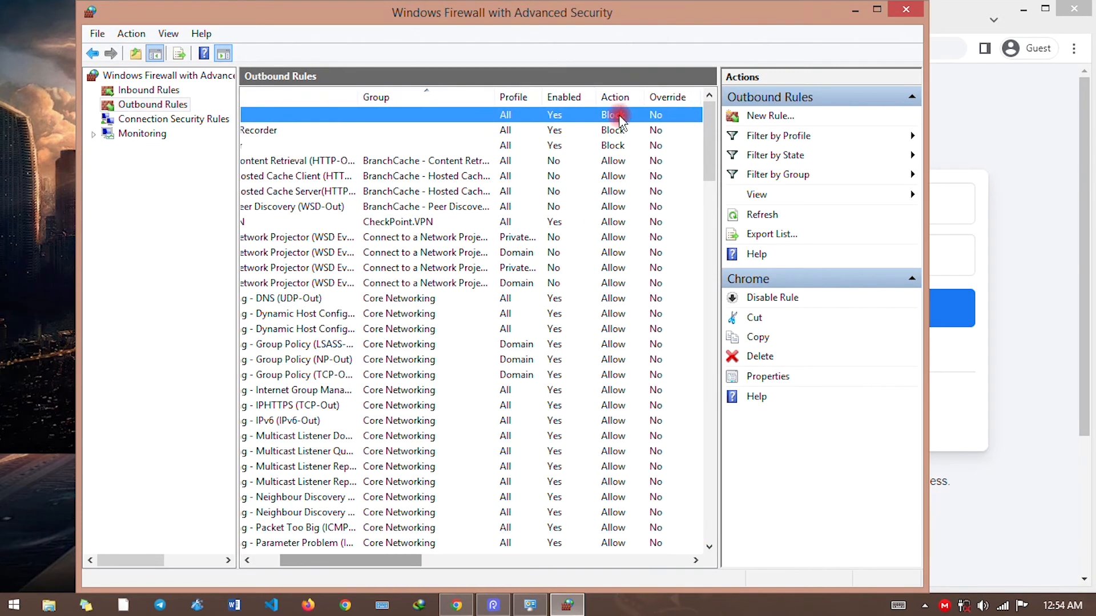
- Switch to Chrome and try to load google.com to test the outbound block
left_click(971, 102)
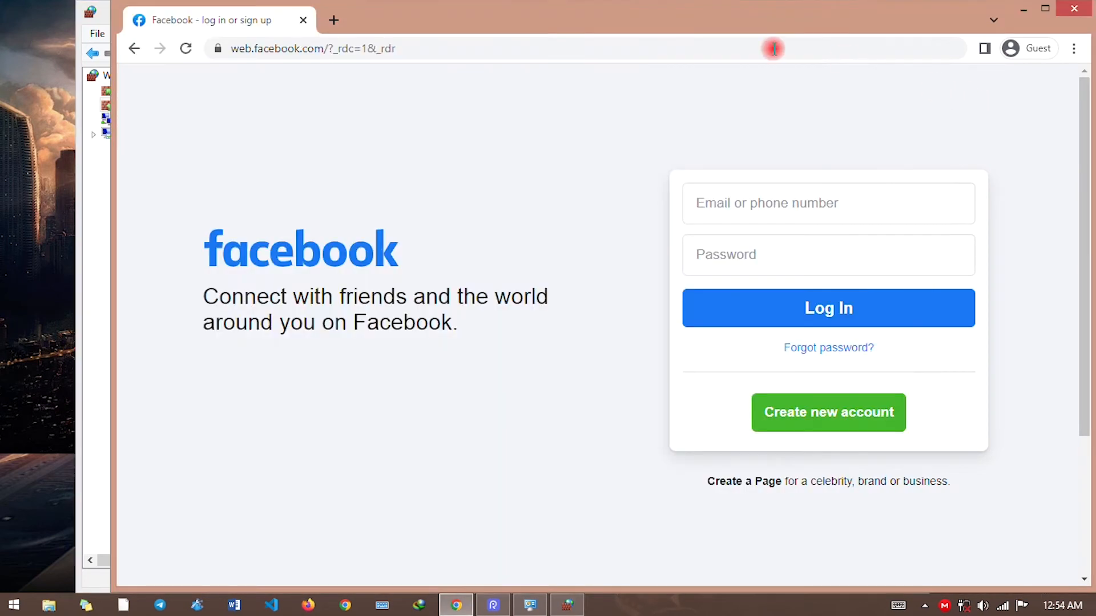
left_click(457, 54)
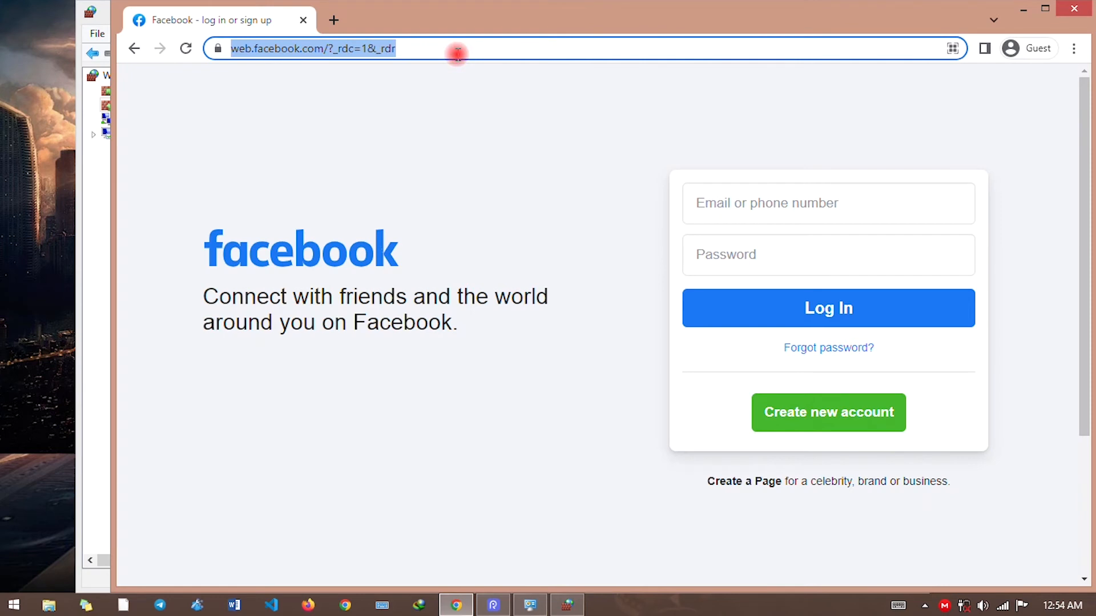
type("google")
key("Return")
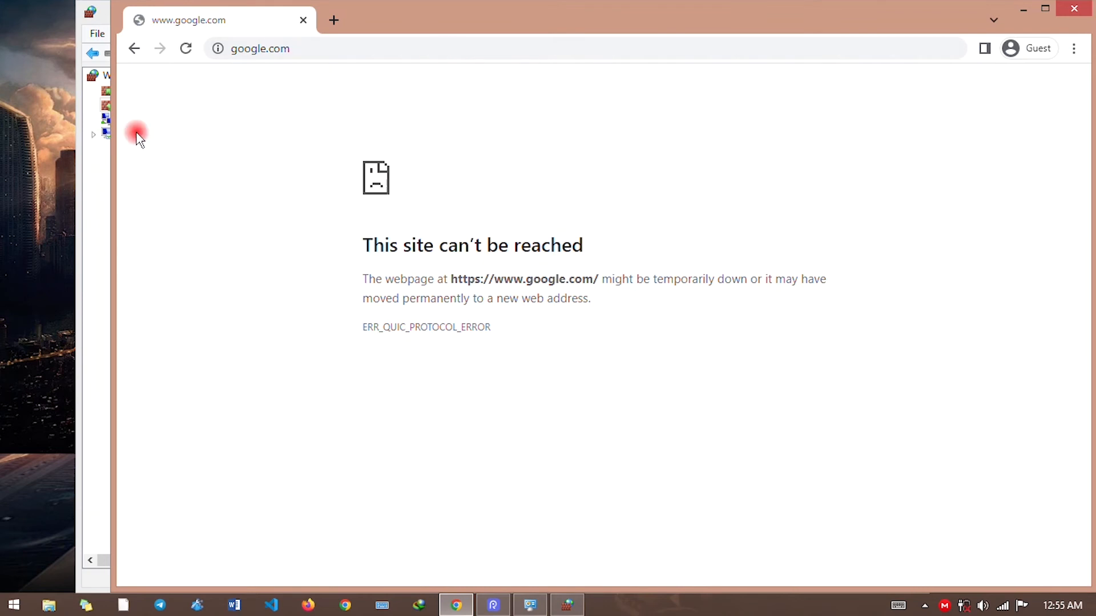
- Switch back to Windows Firewall and delete the Chrome rule from the Outbound Rules, confirming the deletion
left_click(81, 210)
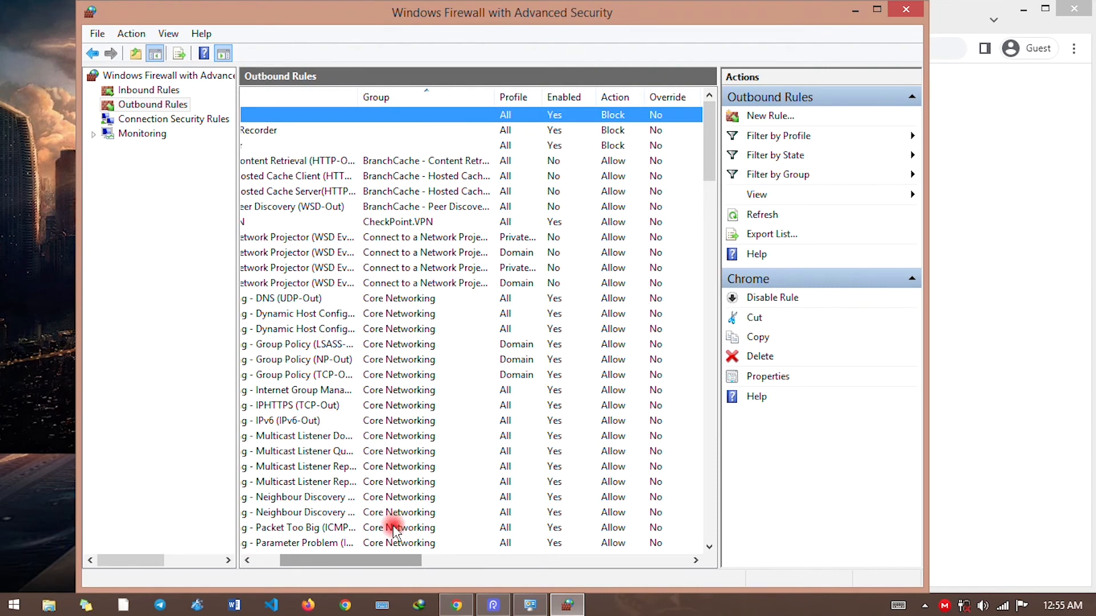
left_click_drag(384, 560, 250, 557)
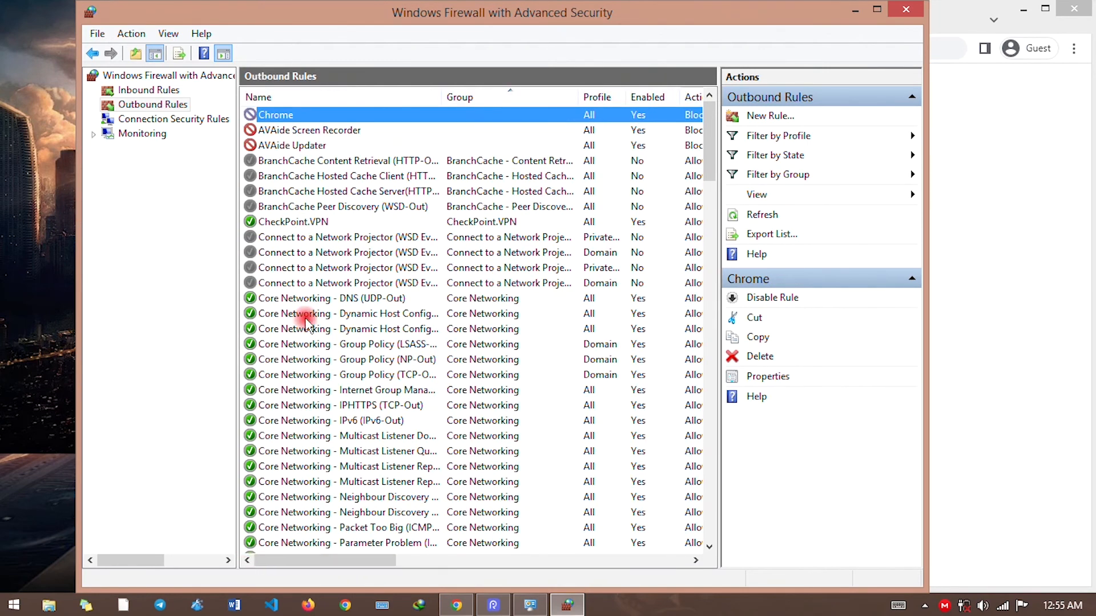
right_click(292, 117)
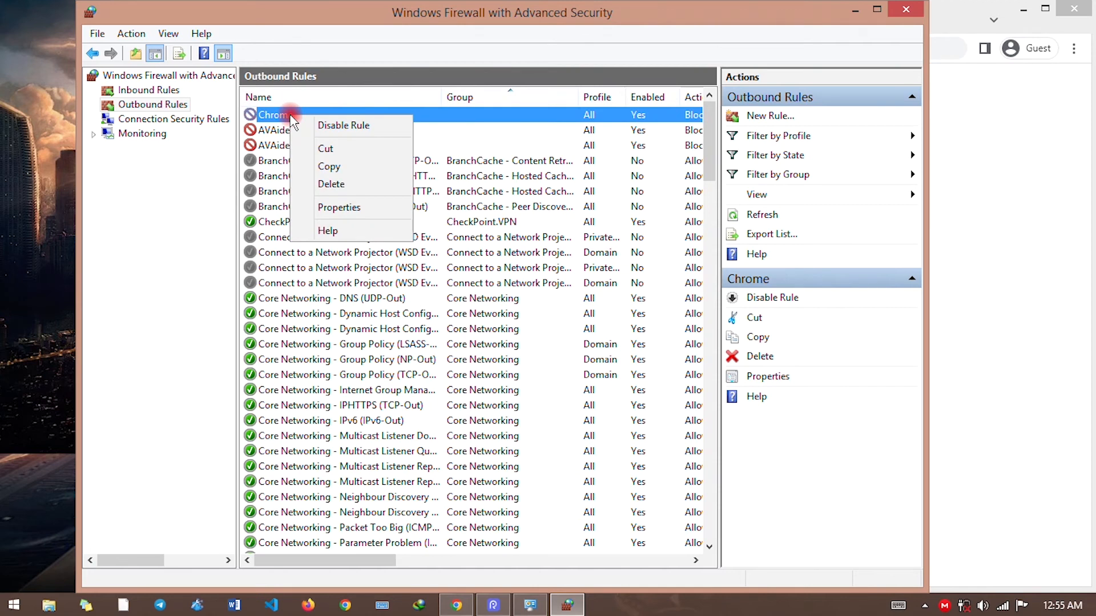
left_click(344, 183)
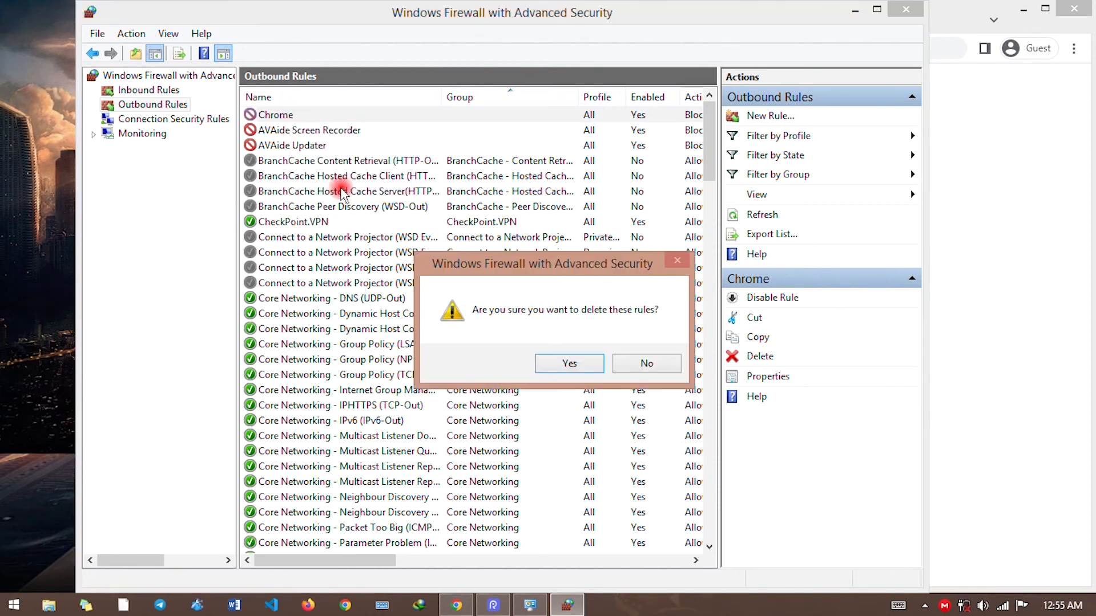
left_click(571, 366)
- Switch to Chrome and load google.com to test internet access without the rule, and return to the firewall's Outbound Rules list
left_click(982, 126)
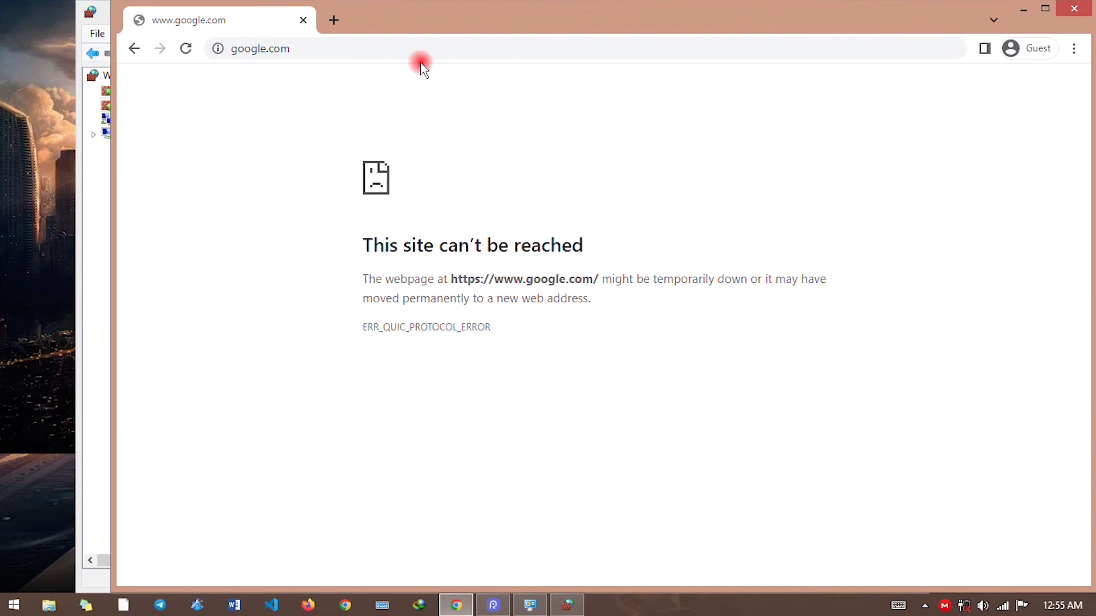
left_click(389, 49)
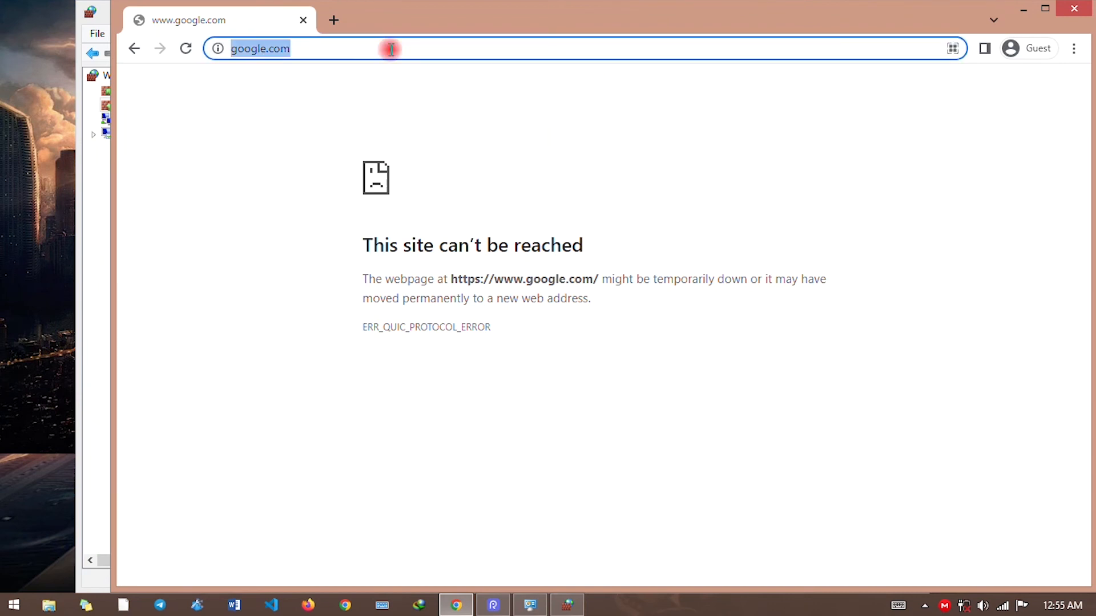
type("google")
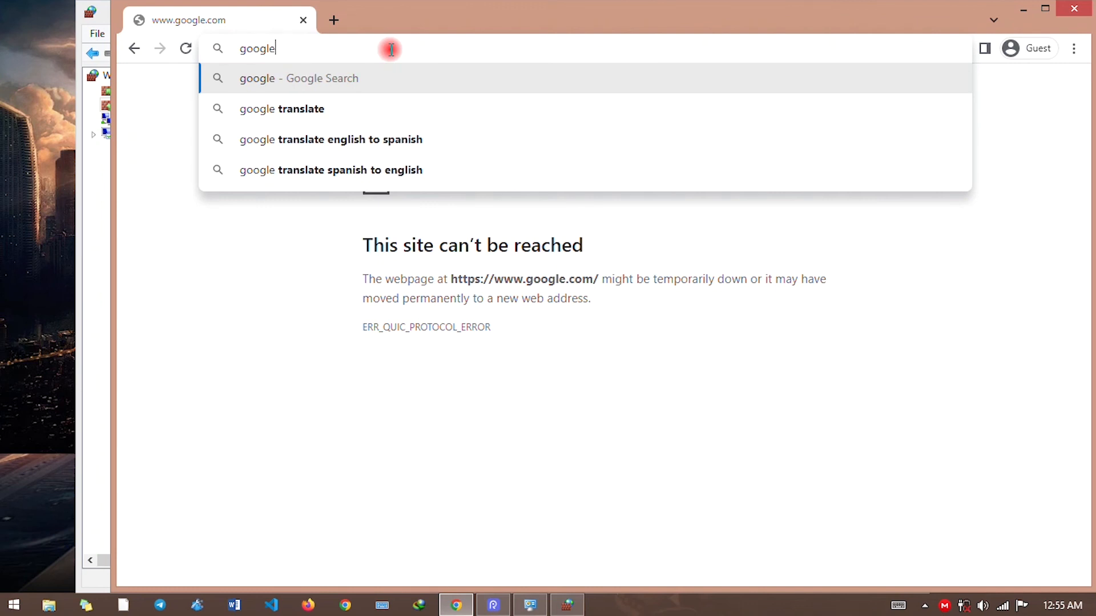
type(".com")
key("Return")
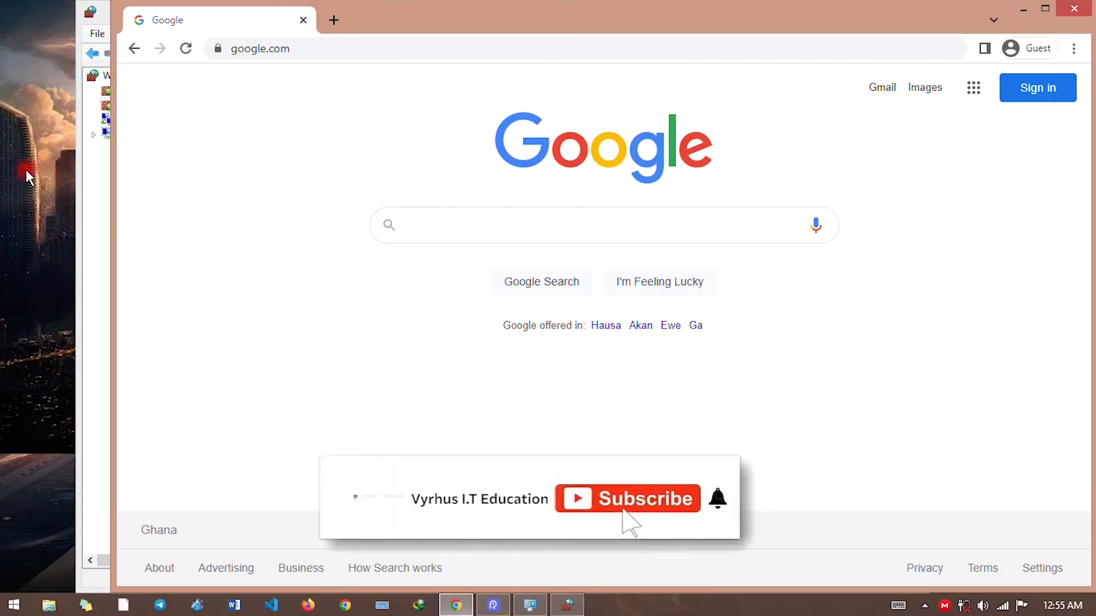
left_click(100, 235)
left_click(524, 120)
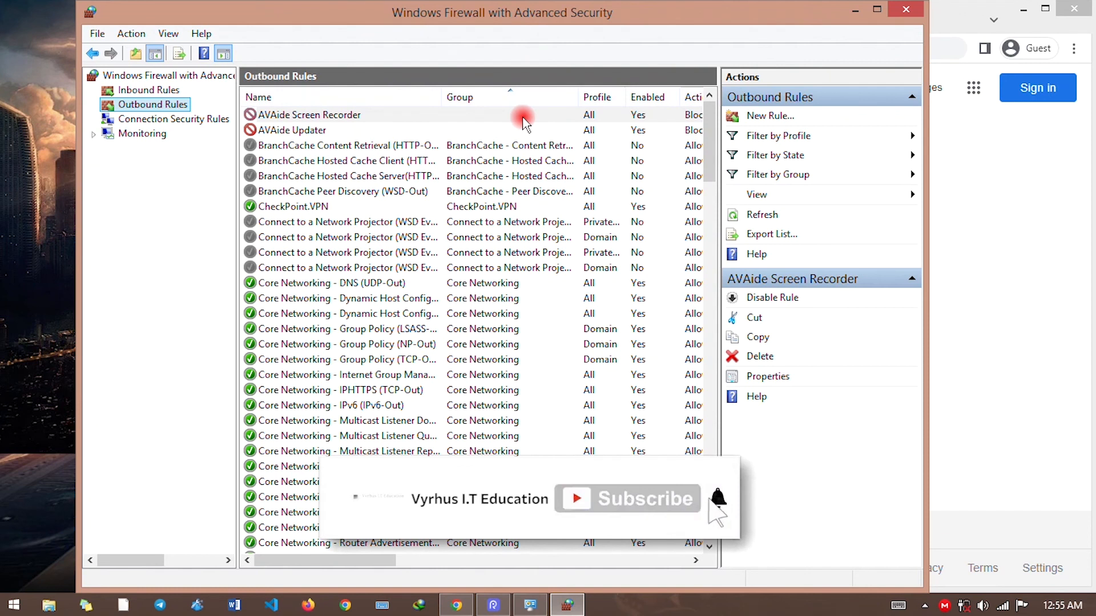